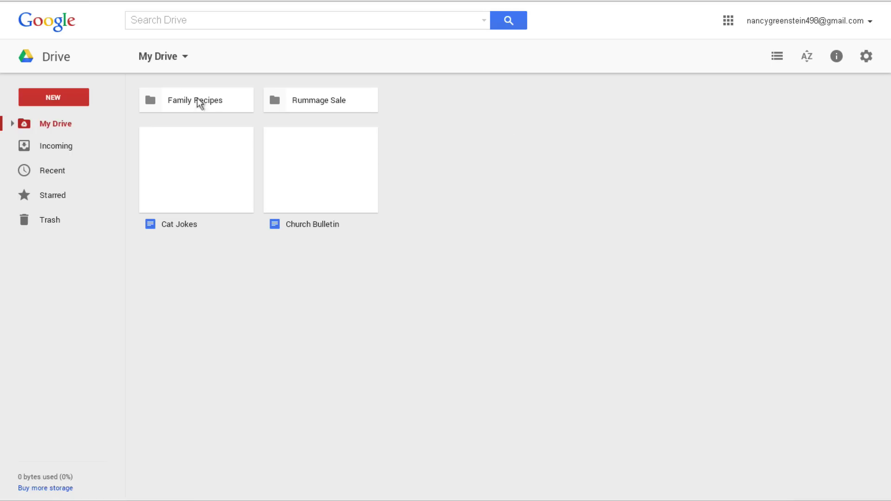
Select the Family Recipes folder in My Drive, scroll through it, and bring up the Google apps grid.
{"action": "left_click", "coordinate": [186, 103]}
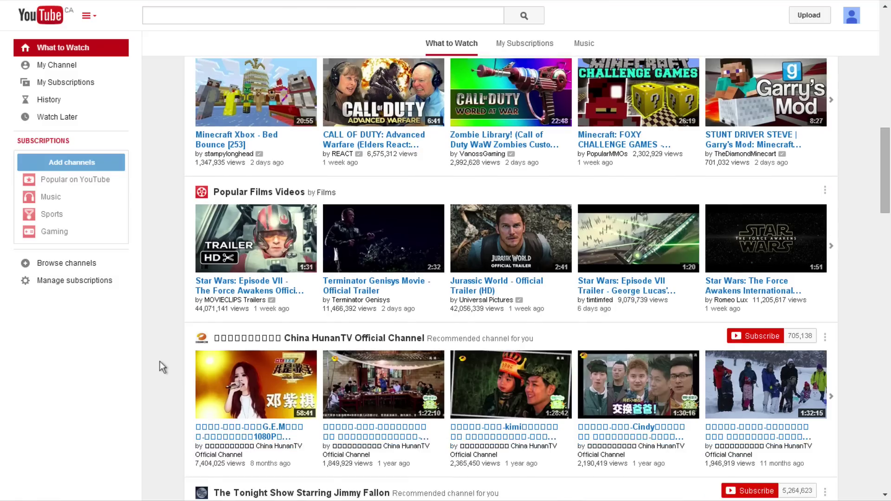
{"action": "scroll", "coordinate": [160, 361], "scroll_direction": "down", "scroll_amount": 3}
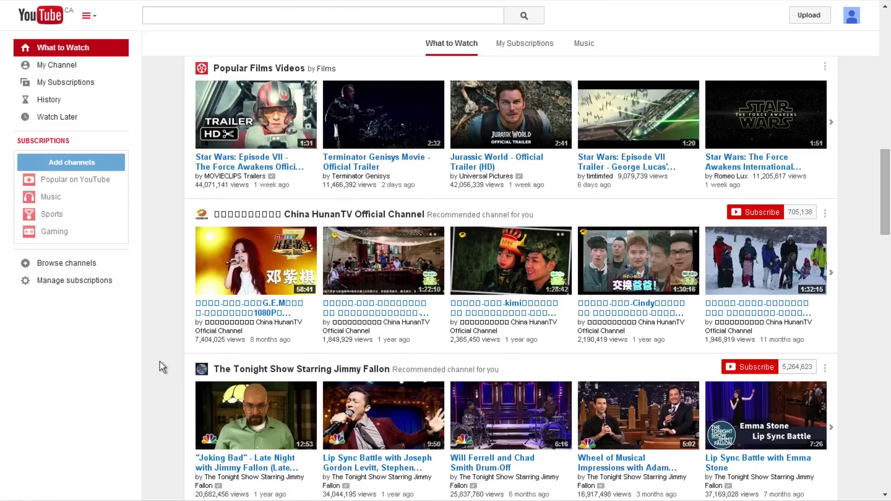
{"action": "scroll", "coordinate": [160, 361], "scroll_direction": "down", "scroll_amount": 10}
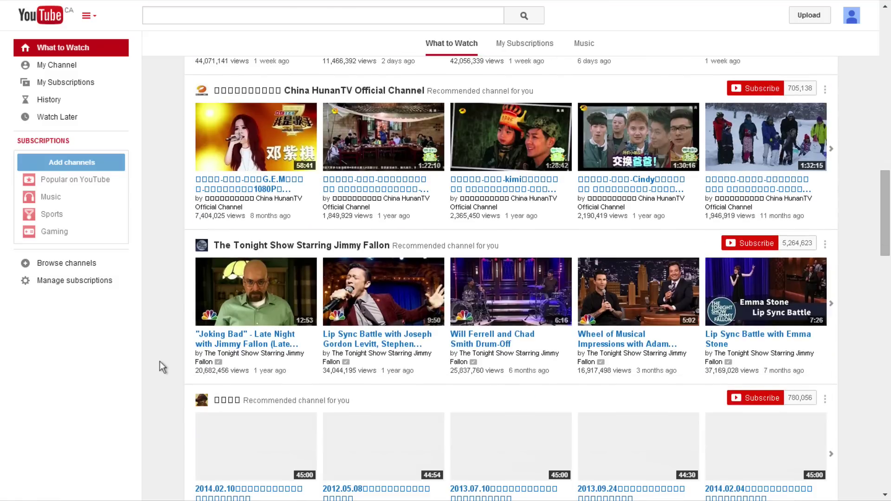
{"action": "scroll", "coordinate": [160, 361], "scroll_direction": "down", "scroll_amount": 3}
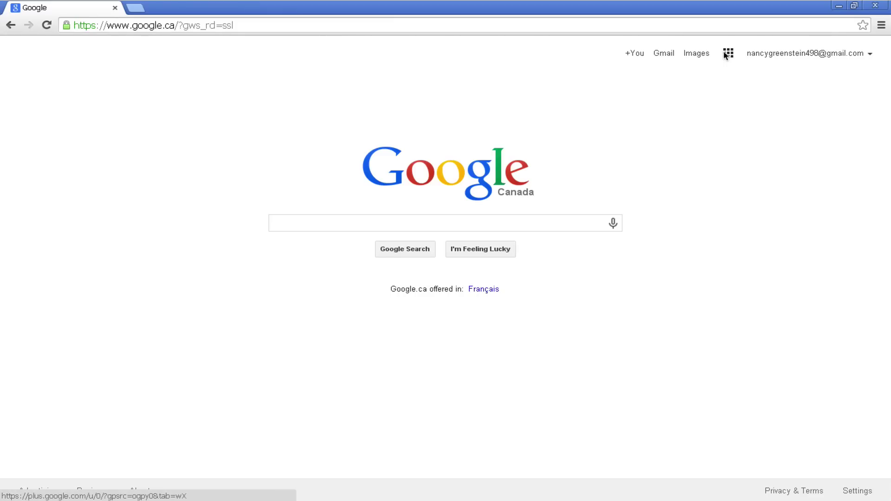
{"action": "left_click", "coordinate": [728, 53]}
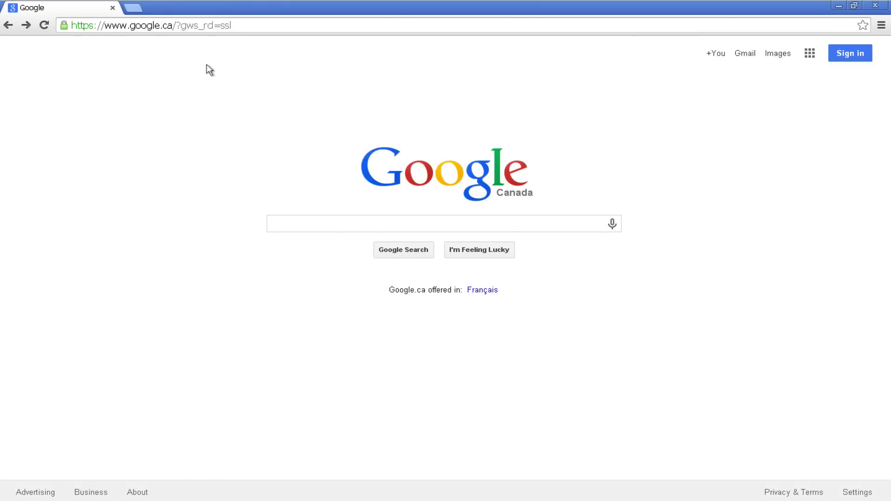
Load gmail.com and start creating a new Google account from the sign-in page.
{"action": "left_click", "coordinate": [252, 26]}
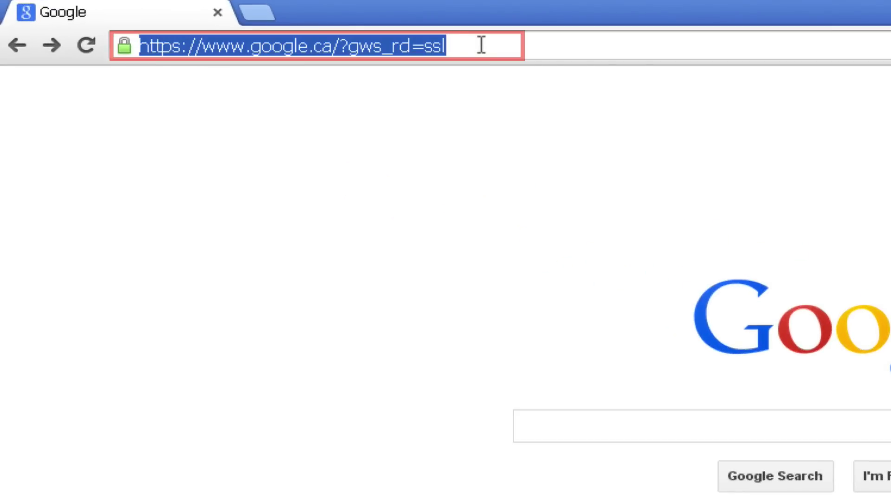
{"action": "type", "text": "gmai"}
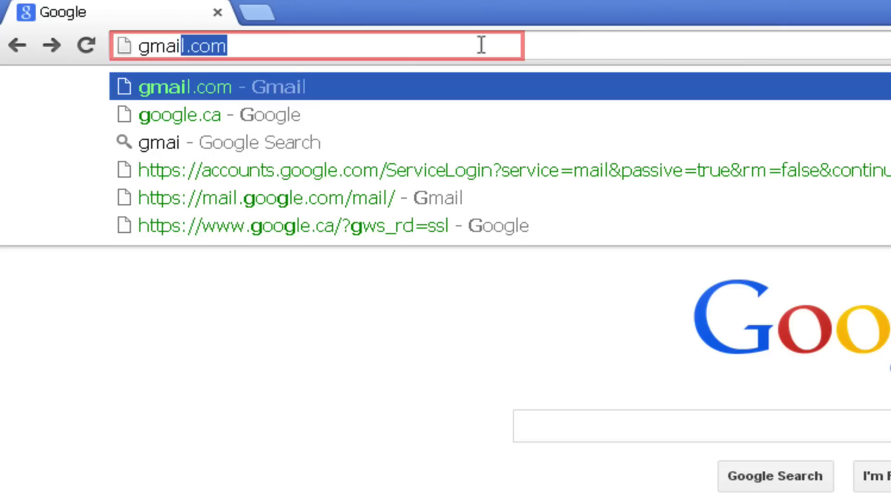
{"action": "type", "text": "l"}
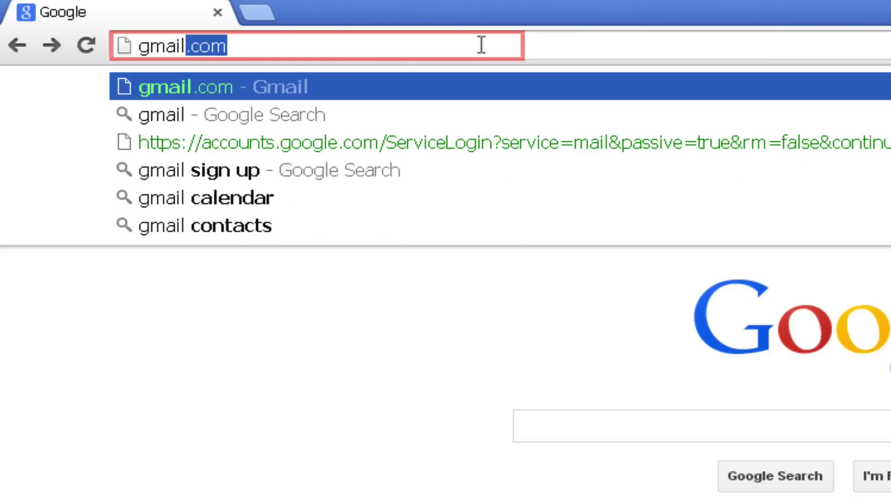
{"action": "type", "text": ".com"}
{"action": "key", "text": "Return"}
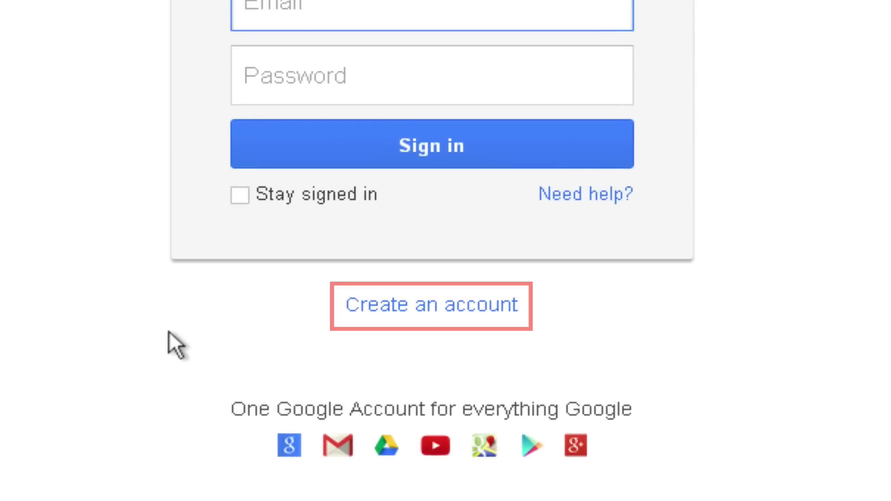
{"action": "left_click", "coordinate": [360, 319]}
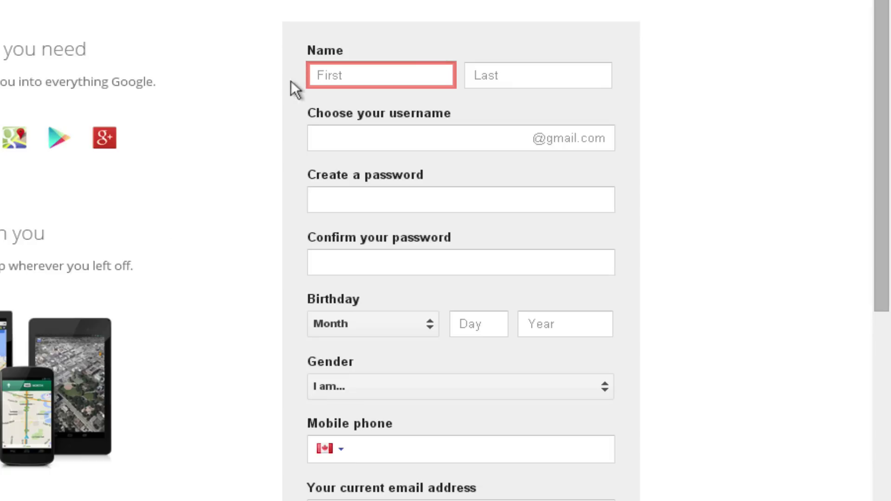
Enter the account holder's first and last name on the sign-up form.
{"action": "left_click", "coordinate": [315, 78]}
{"action": "left_click", "coordinate": [498, 68]}
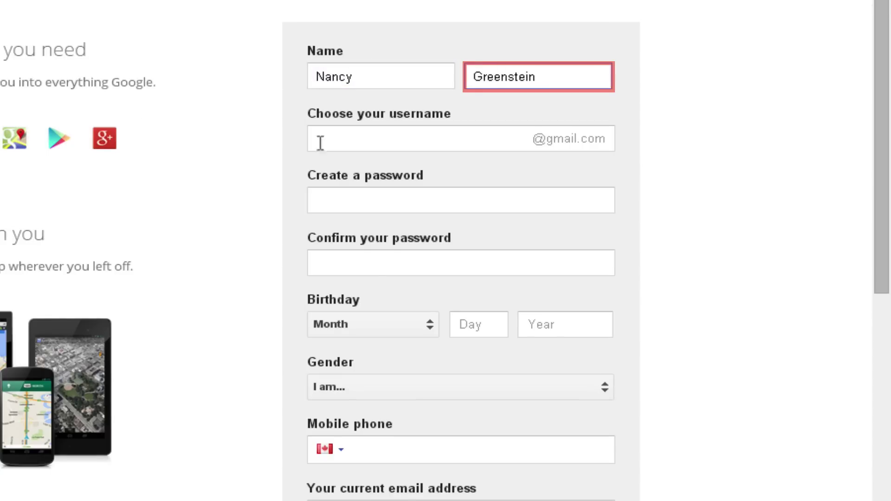
Try the desired username, then take the first suggested available username once it proves taken.
{"action": "left_click", "coordinate": [320, 143]}
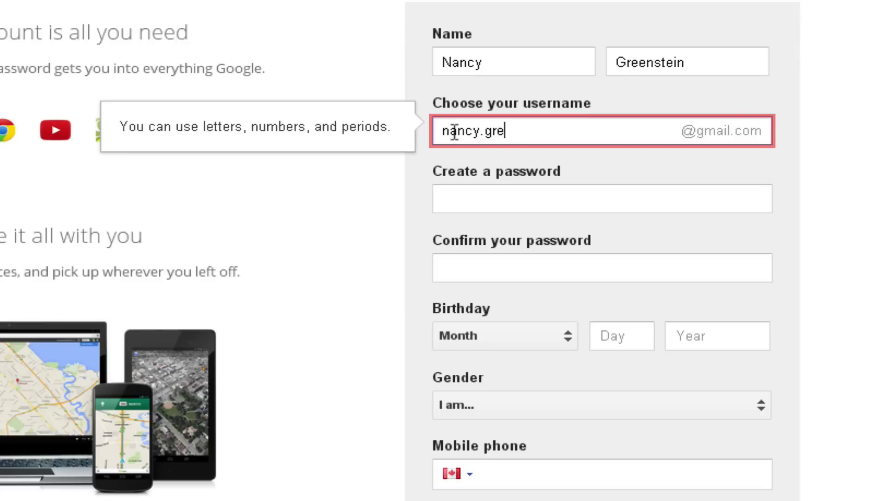
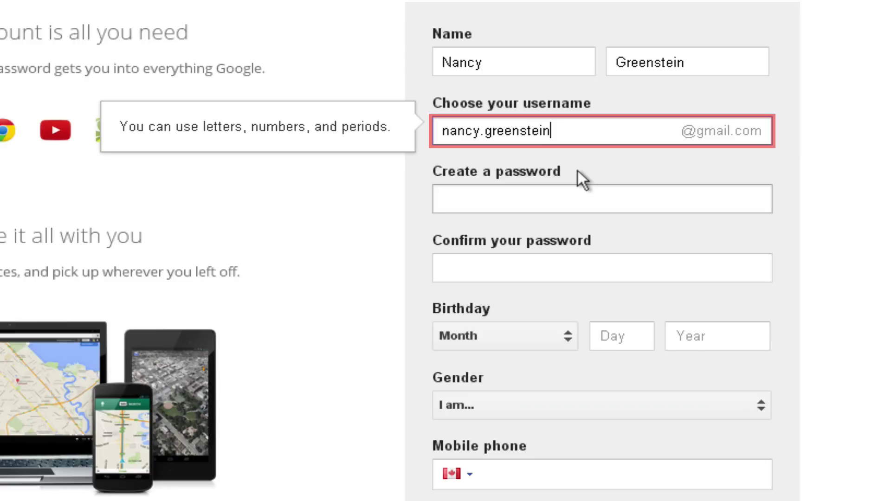
{"action": "left_click", "coordinate": [401, 181]}
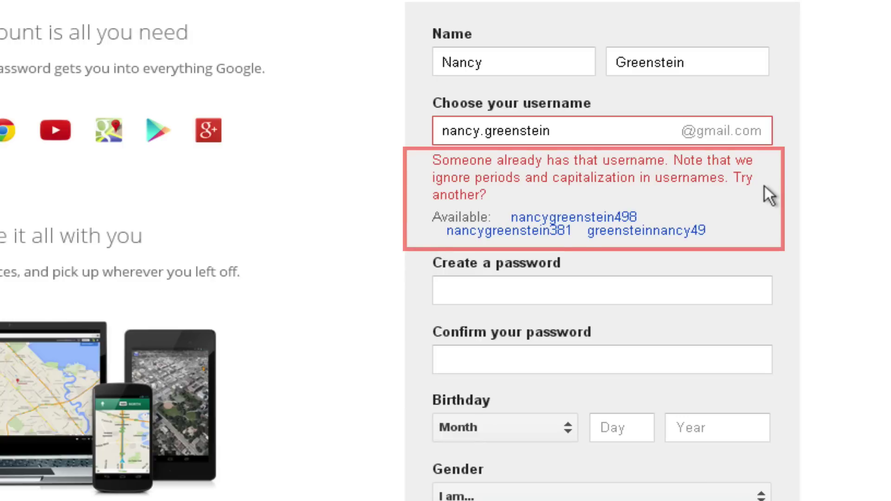
{"action": "left_click", "coordinate": [612, 217]}
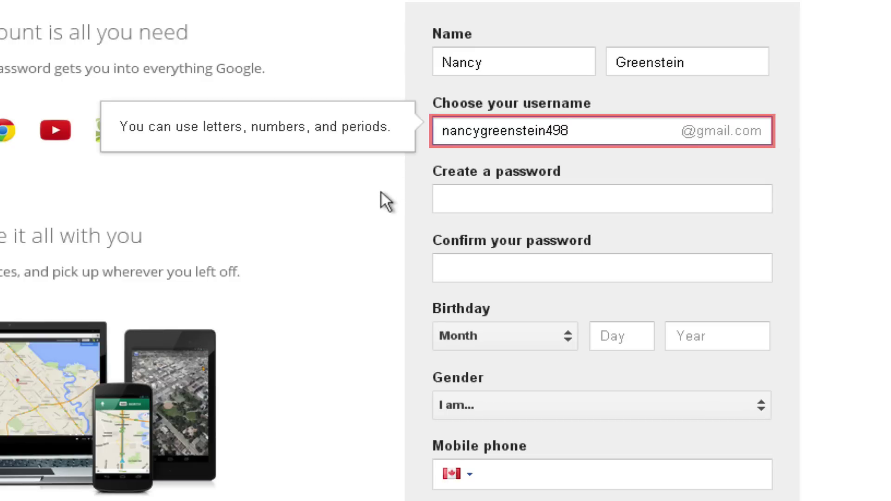
{"action": "left_click", "coordinate": [458, 198]}
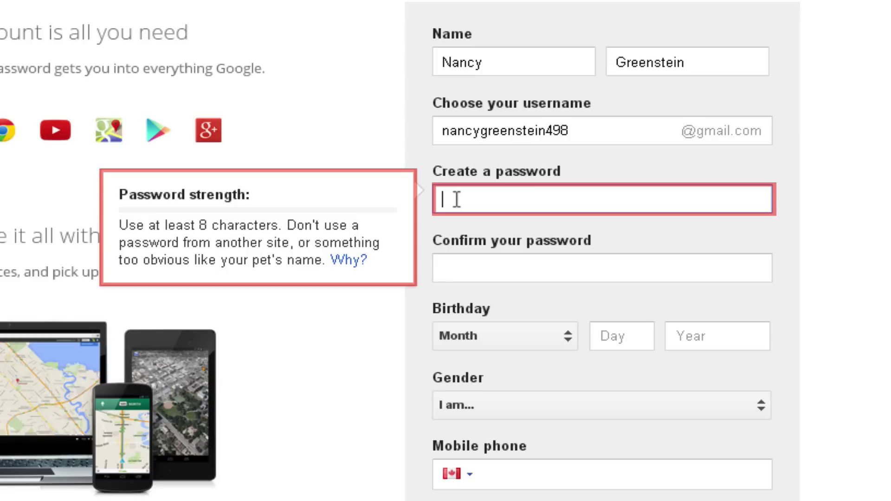
Enter the account password and confirm it.
{"action": "type", "text": "•••••"}
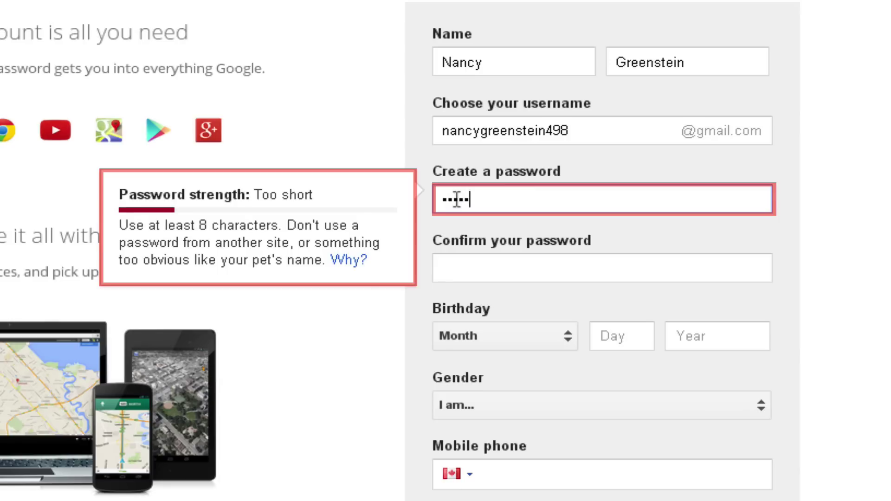
{"action": "type", "text": "•••"}
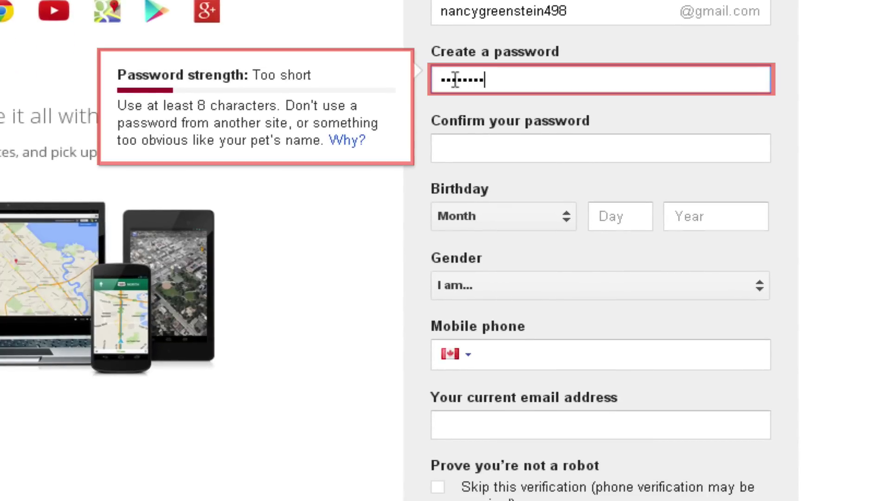
{"action": "type", "text": "•"}
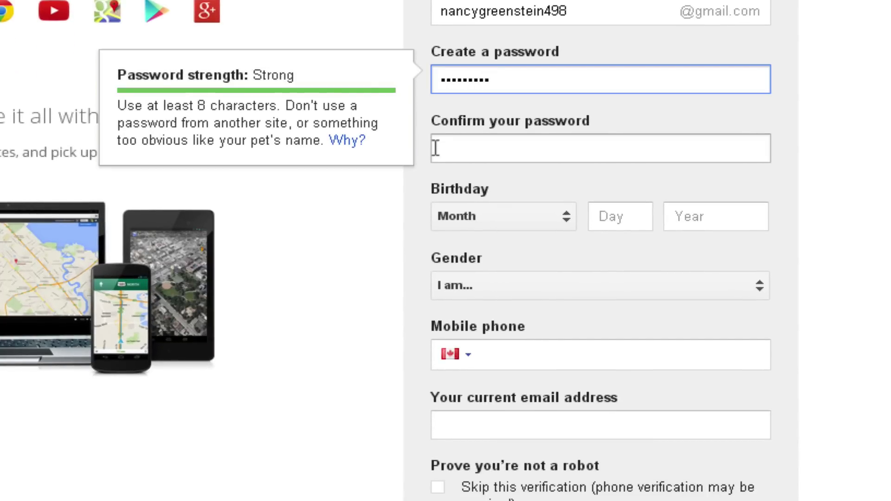
{"action": "left_click", "coordinate": [435, 148]}
{"action": "type", "text": "•••••••••"}
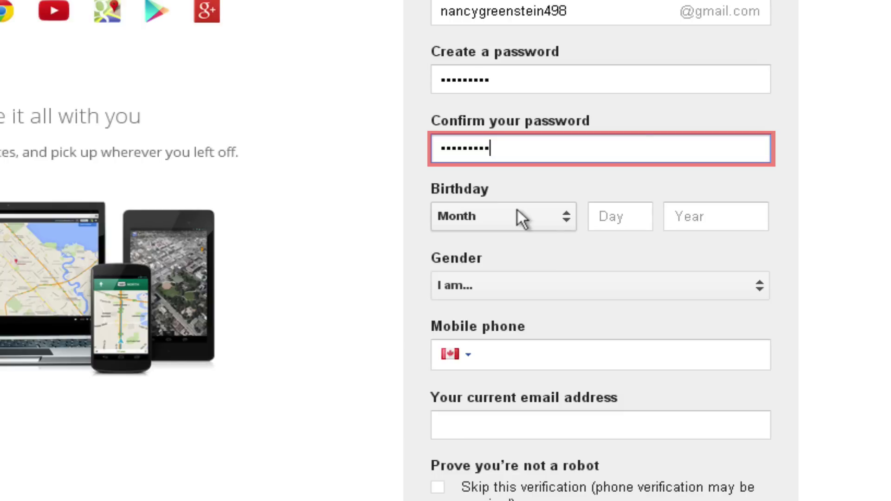
{"action": "left_click", "coordinate": [542, 212]}
{"action": "left_click", "coordinate": [484, 284]}
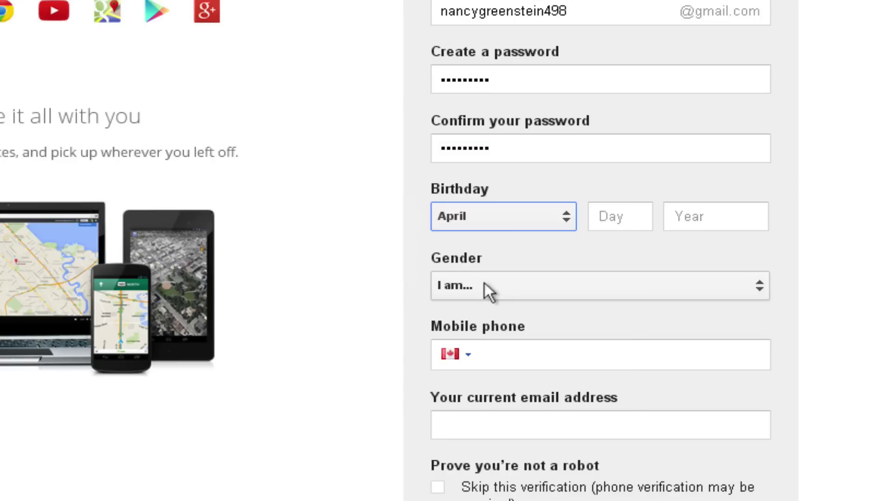
{"action": "left_click", "coordinate": [608, 221]}
{"action": "type", "text": "21"}
{"action": "left_click", "coordinate": [683, 221]}
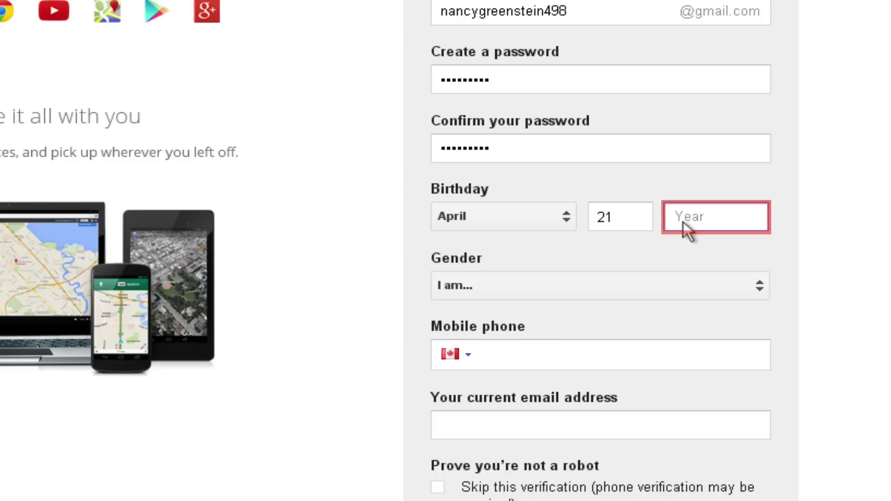
{"action": "type", "text": "1989"}
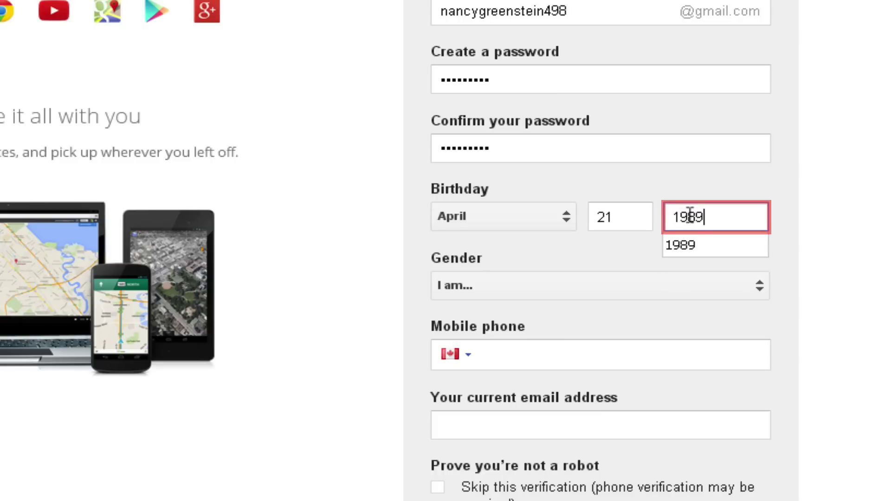
{"action": "left_click", "coordinate": [781, 257]}
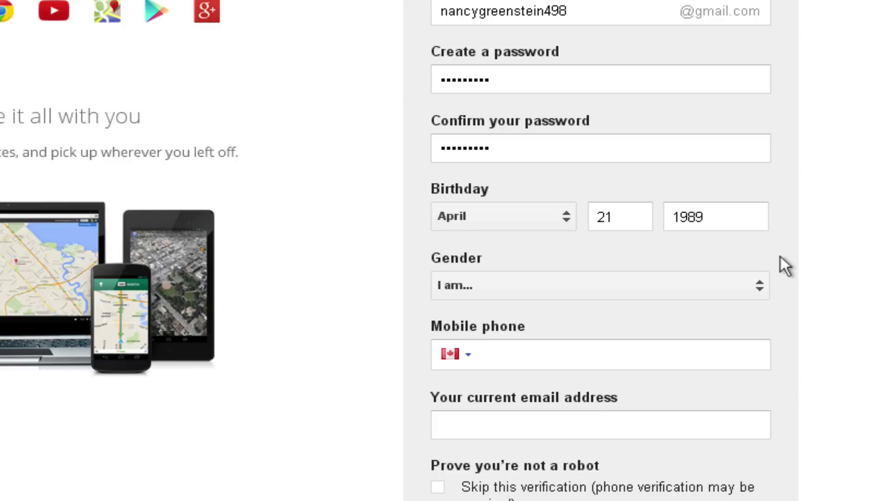
Choose Female from the Gender dropdown.
{"action": "scroll", "coordinate": [769, 249], "scroll_direction": "down", "scroll_amount": 5}
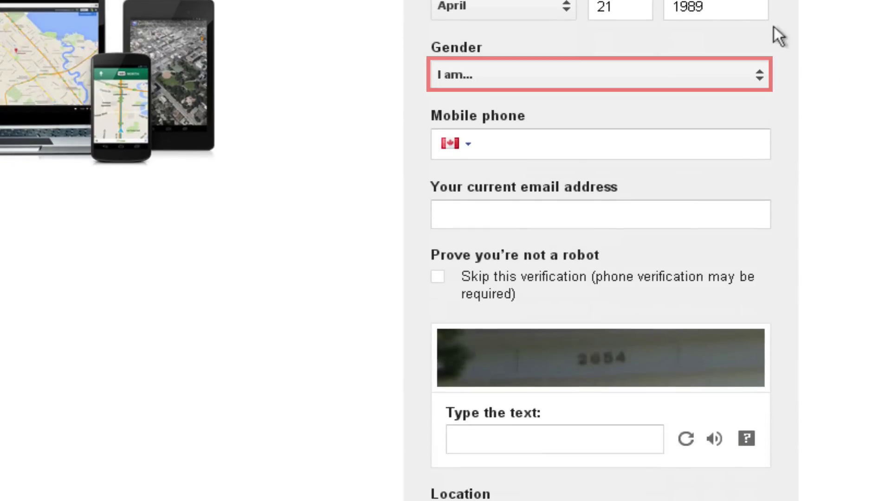
{"action": "left_click", "coordinate": [747, 75]}
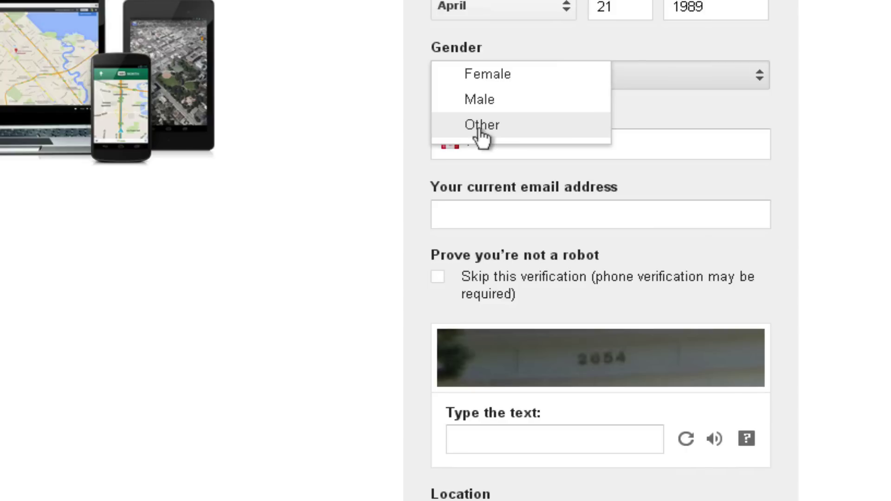
{"action": "left_click", "coordinate": [487, 76]}
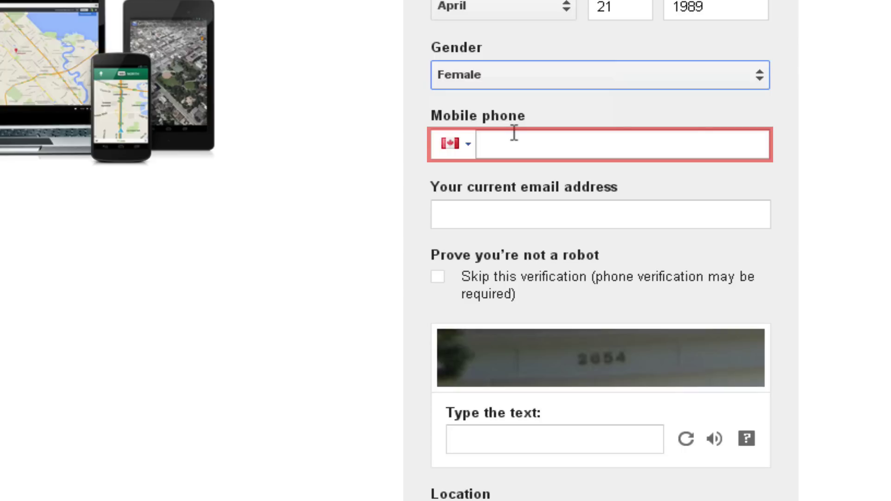
{"action": "left_click", "coordinate": [642, 227]}
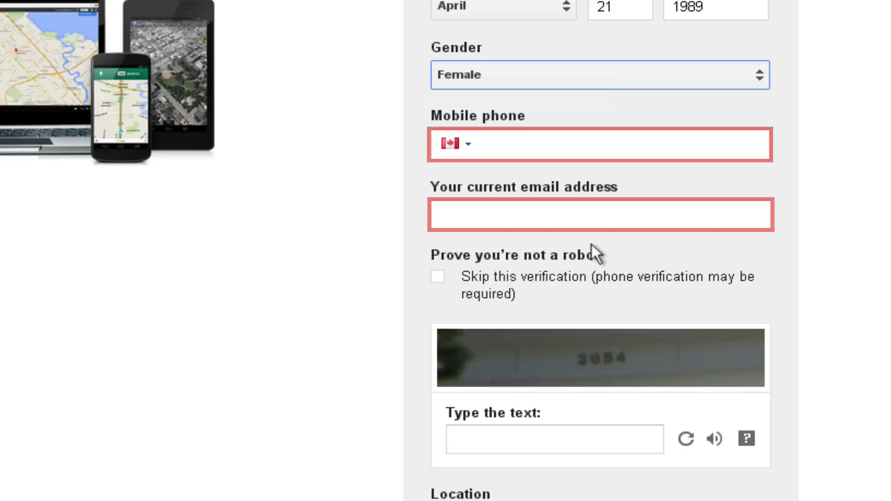
Refresh the robot-check picture, switch to the audio challenge, and type the digits heard.
{"action": "scroll", "coordinate": [591, 244], "scroll_direction": "down", "scroll_amount": 5}
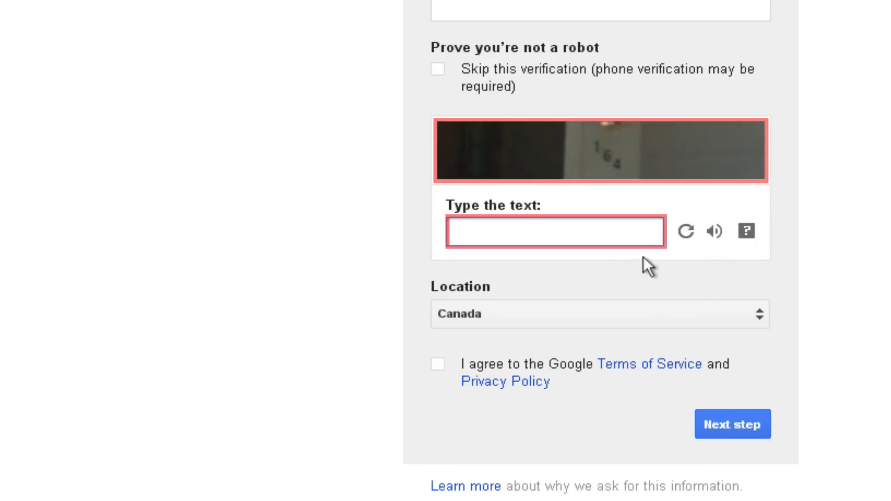
{"action": "left_click", "coordinate": [674, 234]}
{"action": "left_click", "coordinate": [674, 237]}
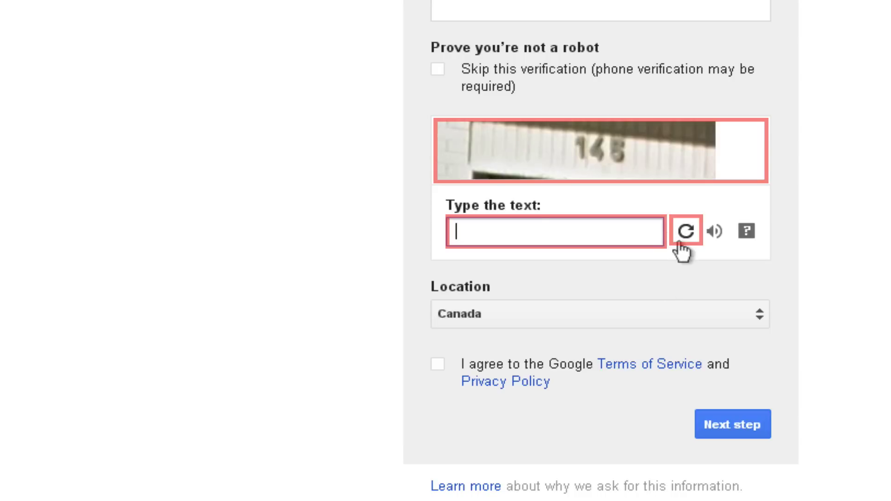
{"action": "left_click", "coordinate": [678, 240]}
{"action": "key", "text": "Tab"}
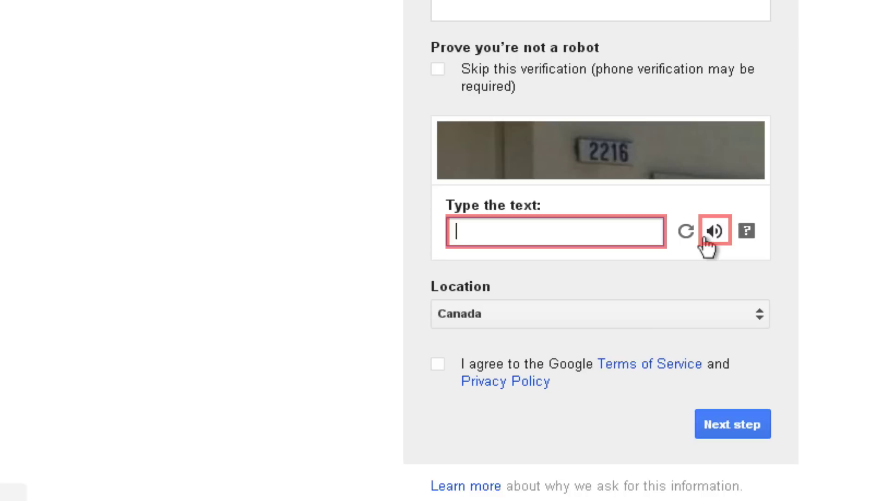
{"action": "left_click", "coordinate": [714, 232]}
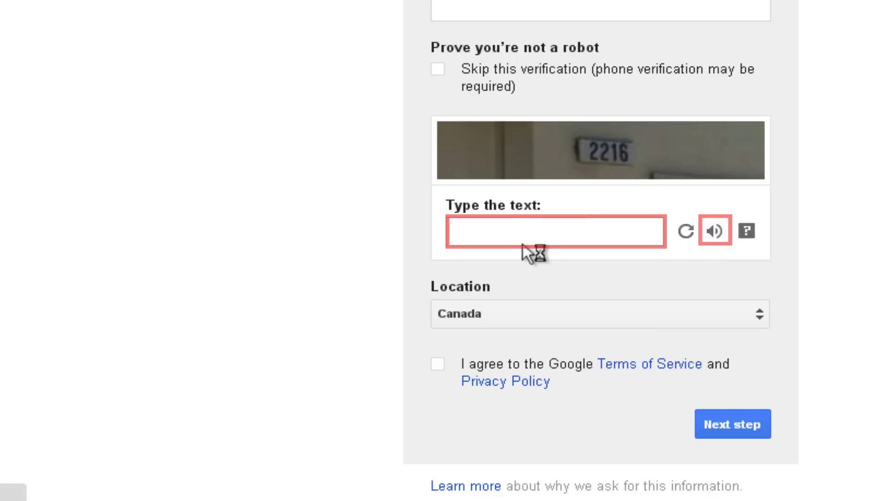
{"action": "left_click", "coordinate": [515, 224]}
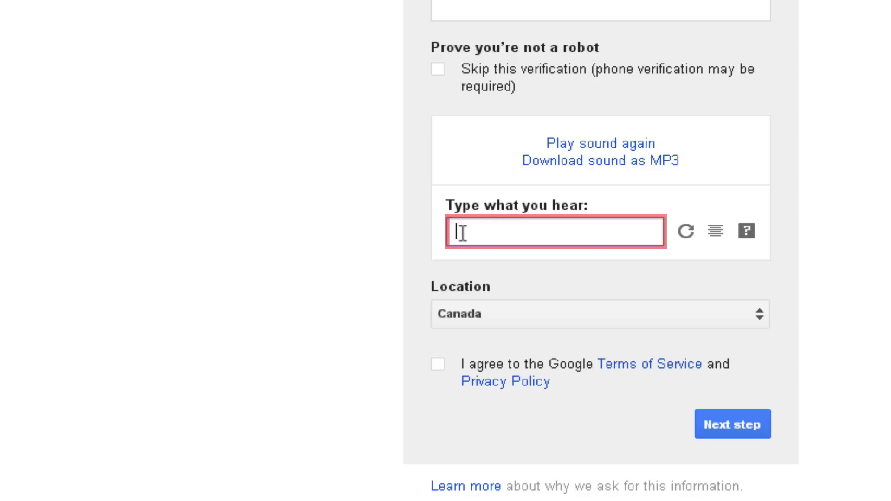
{"action": "type", "text": "81432"}
Set the location to Canada and agree to the Terms of Service and Privacy Policy.
{"action": "key", "text": "Tab"}
{"action": "scroll", "coordinate": [531, 123], "scroll_direction": "down", "scroll_amount": 3}
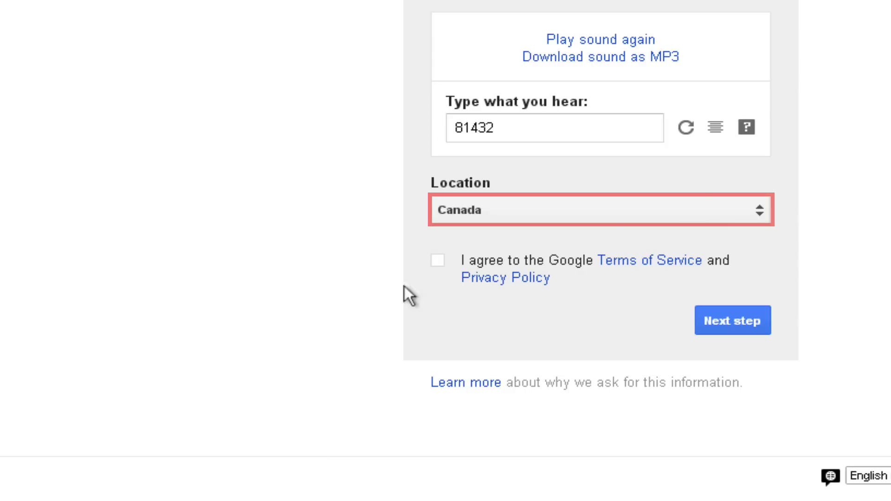
{"action": "left_click", "coordinate": [732, 204]}
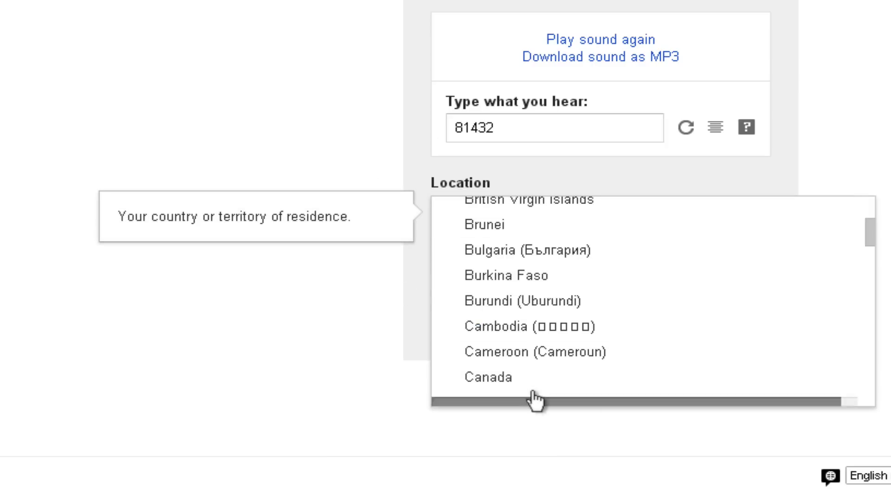
{"action": "left_click", "coordinate": [486, 378]}
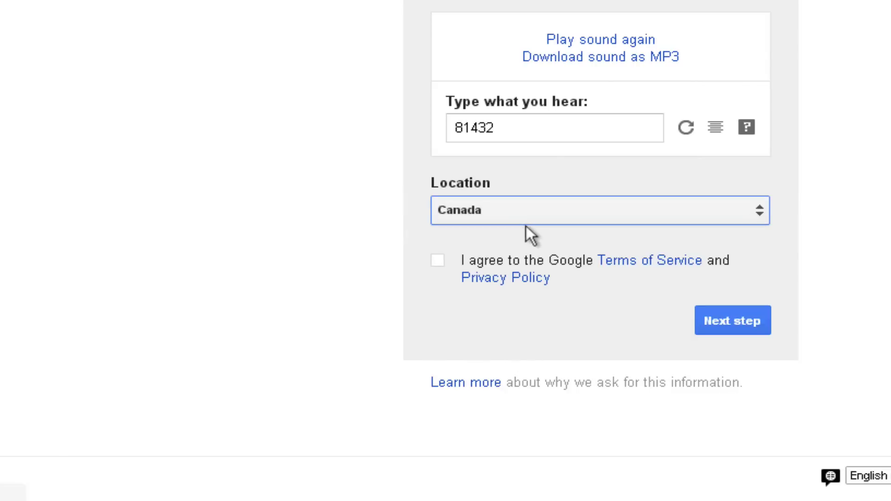
{"action": "left_click", "coordinate": [425, 263]}
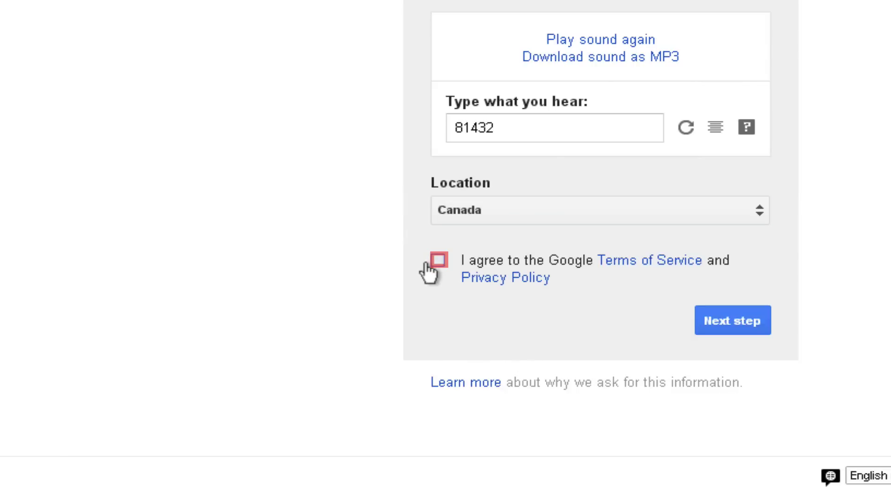
{"action": "left_click", "coordinate": [425, 263]}
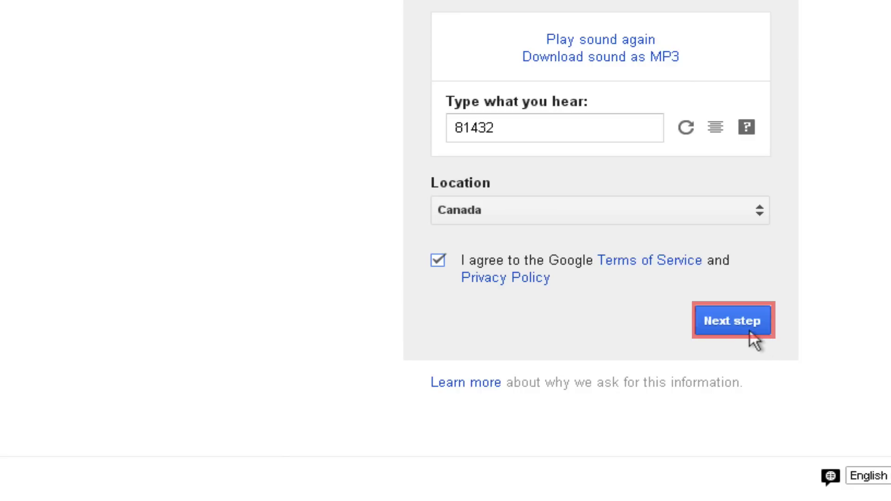
Submit the sign-up form and send a Canada (+1) phone number for an SMS code.
{"action": "left_click", "coordinate": [735, 322]}
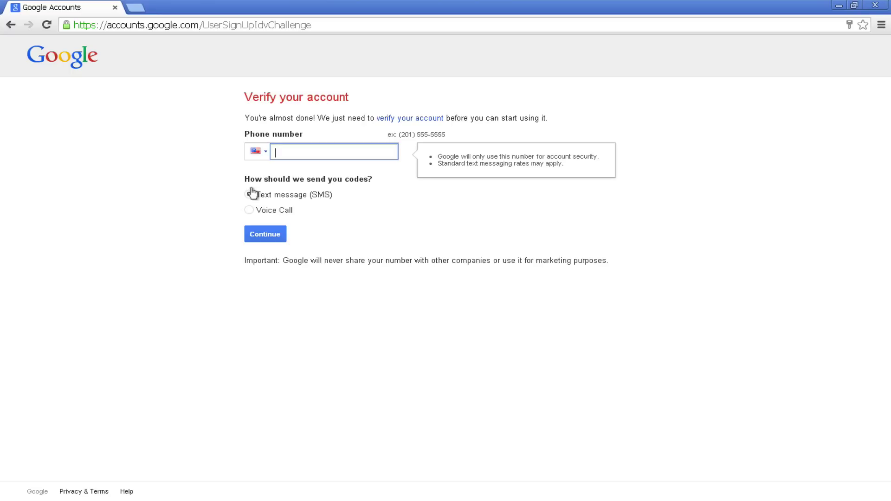
{"action": "left_click", "coordinate": [256, 151]}
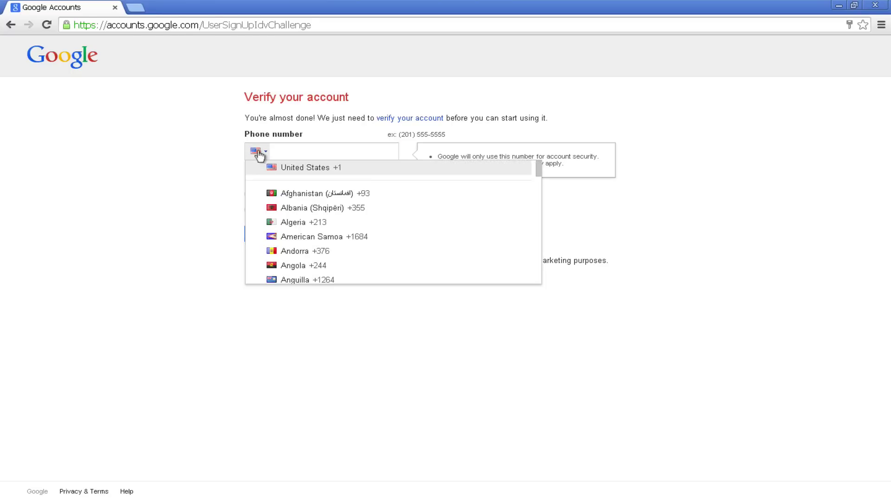
{"action": "left_click_drag", "start_coordinate": [534, 176], "coordinate": [534, 189]}
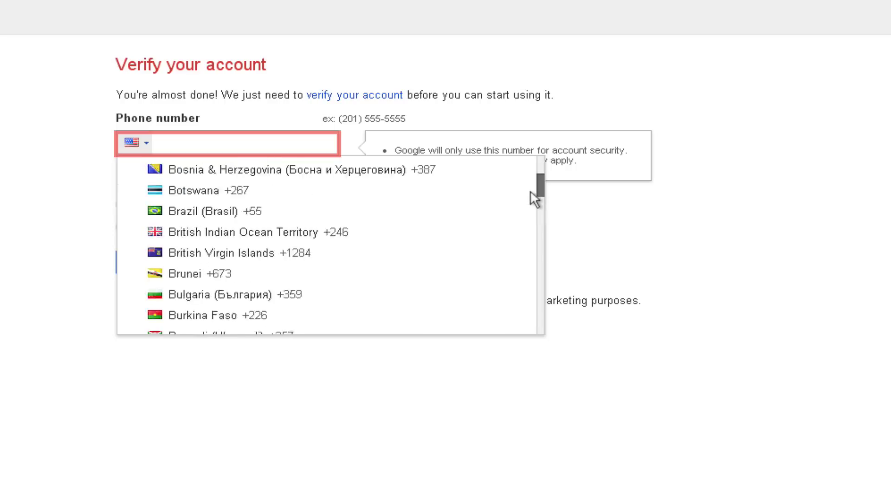
{"action": "scroll", "coordinate": [534, 199], "scroll_direction": "down", "scroll_amount": 3}
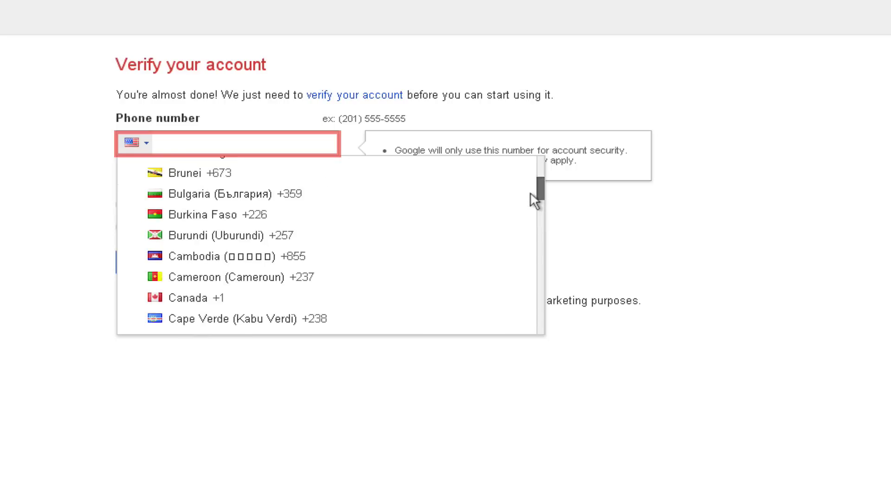
{"action": "left_click", "coordinate": [198, 297]}
{"action": "left_click", "coordinate": [175, 141]}
{"action": "type", "text": "(905) 555-555"}
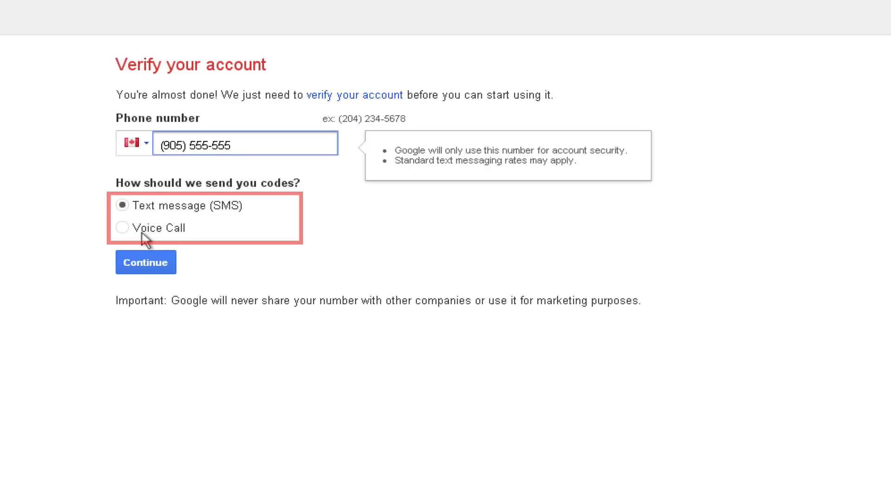
{"action": "left_click", "coordinate": [135, 263]}
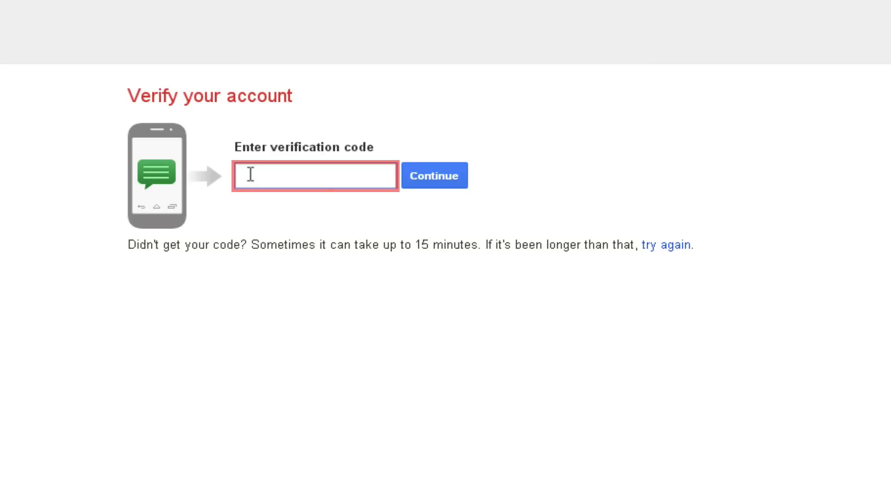
Enter the texted verification code and decline the public Google+ profile.
{"action": "left_click", "coordinate": [425, 177]}
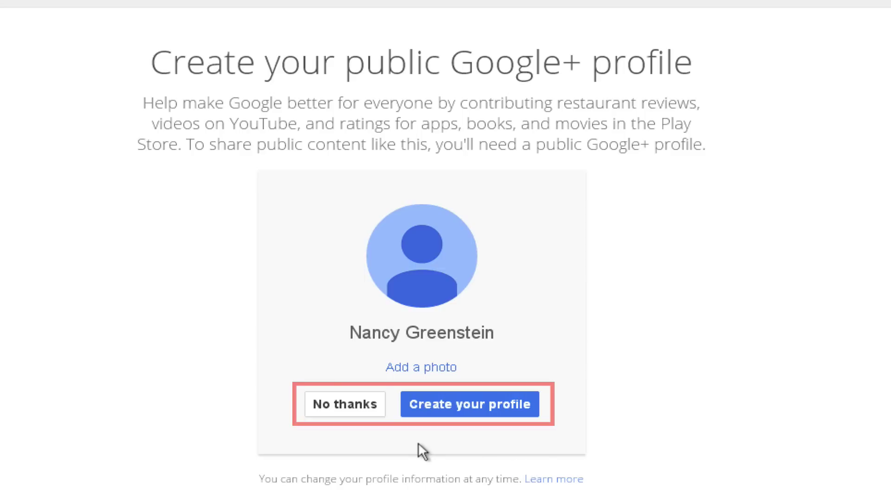
{"action": "left_click", "coordinate": [349, 403]}
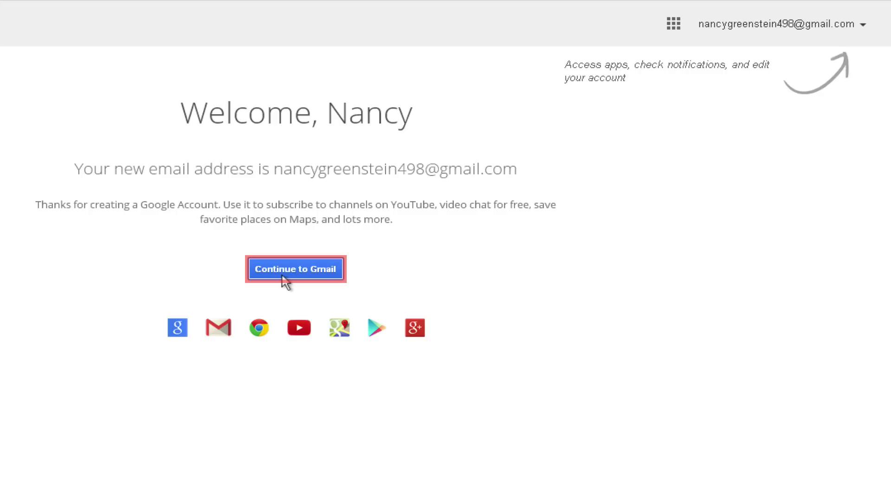
Continue to Gmail and dismiss the welcome tour to show the three Gmail Team messages.
{"action": "left_click", "coordinate": [284, 274]}
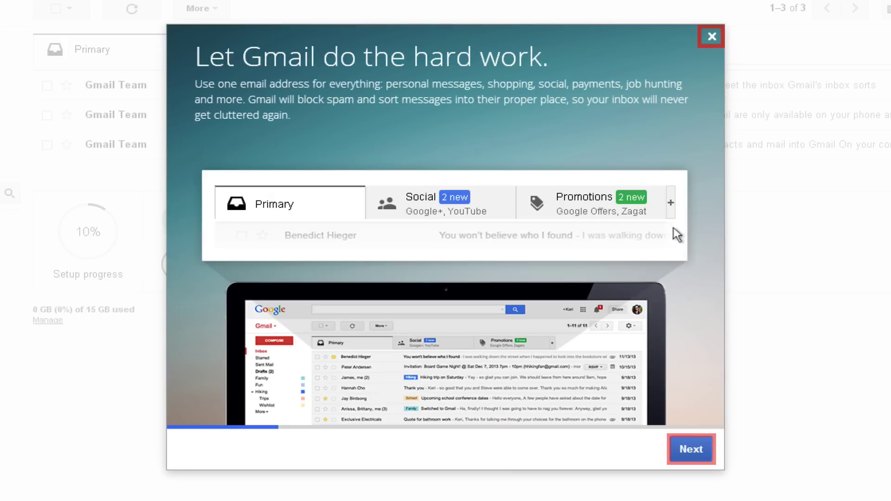
{"action": "left_click", "coordinate": [707, 35]}
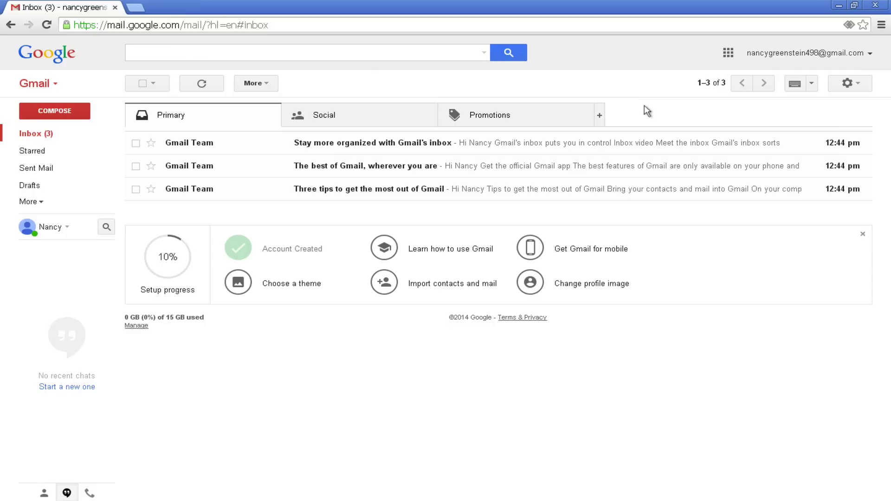